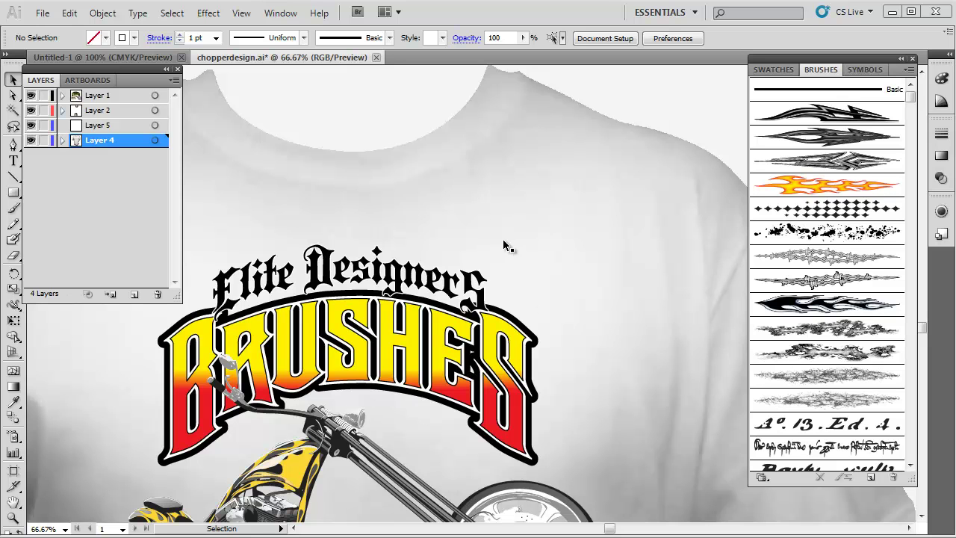
Zoom out to 33.33% so the whole T-shirt with the BRUSHES logo and motorcycle shows
{"action": "left_click", "coordinate": [470, 209]}
{"action": "key", "text": "ctrl+minus"}
{"action": "key", "text": "ctrl+minus"}
{"action": "key", "text": "alt"}
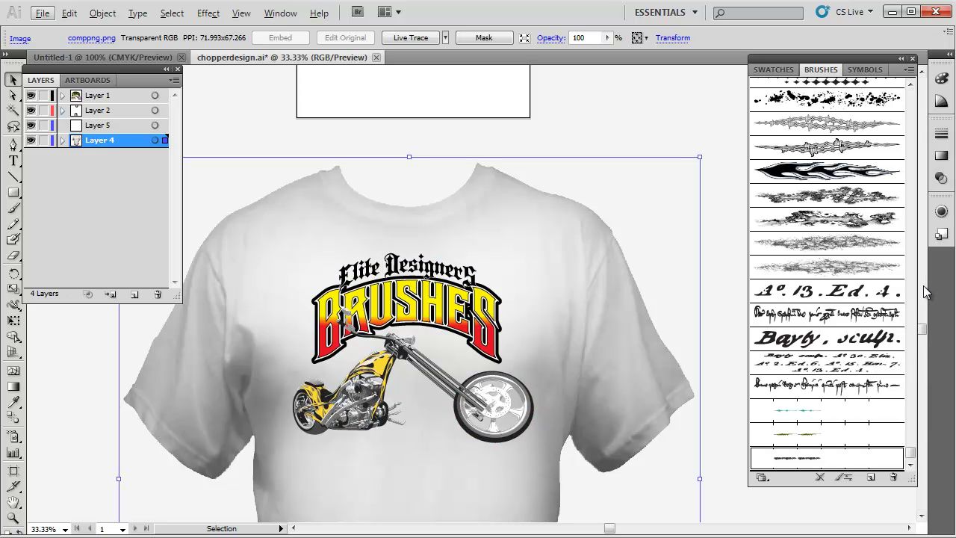
Choose the orange flame brush and make Layer 5 the active layer
{"action": "left_click_drag", "start_coordinate": [911, 453], "coordinate": [912, 101]}
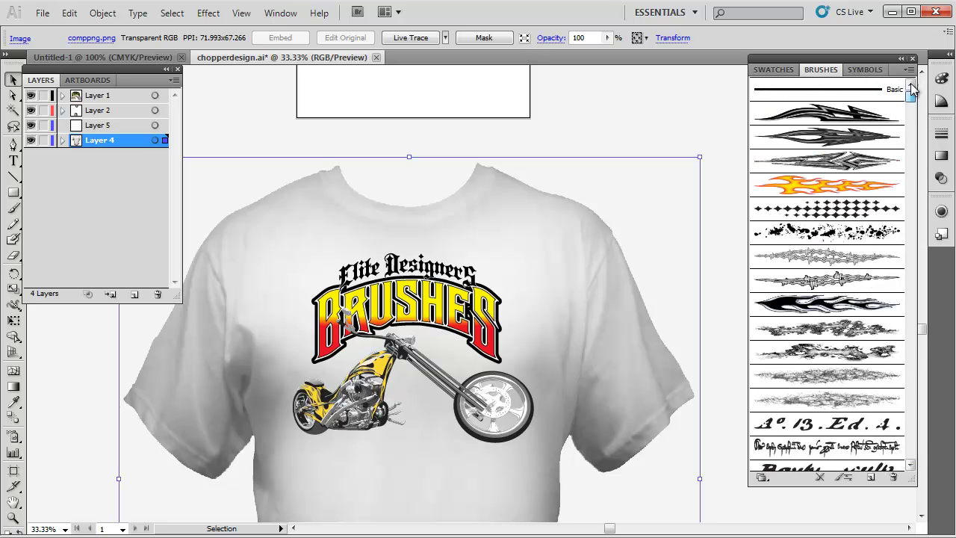
{"action": "left_click", "coordinate": [854, 186]}
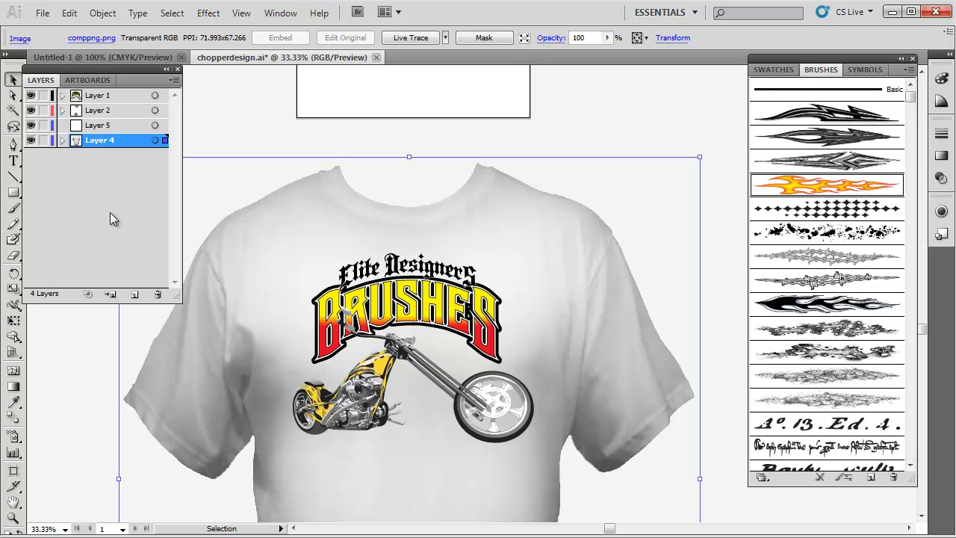
{"action": "left_click", "coordinate": [105, 125]}
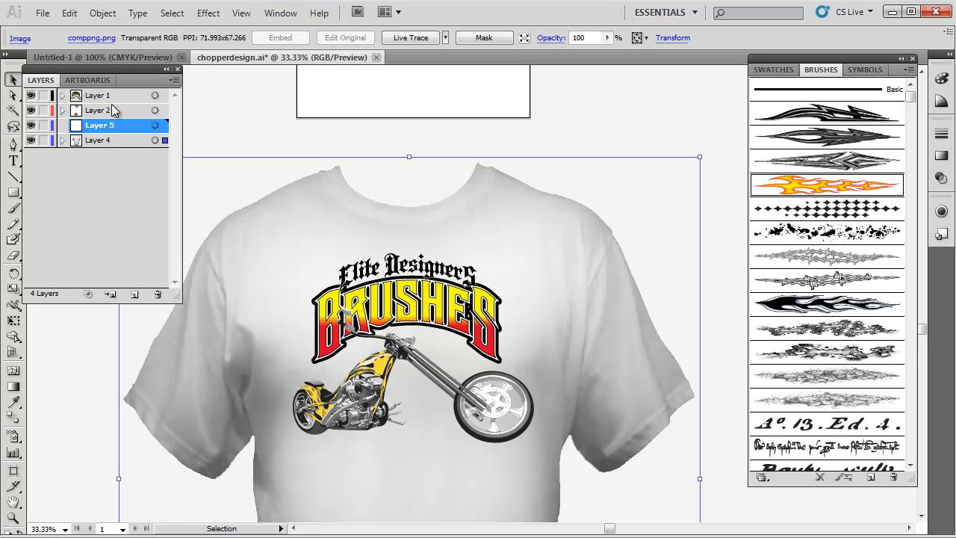
Check the logo and T-shirt layers' visibility, then arm the Paintbrush with the orange flame brush
{"action": "left_click", "coordinate": [32, 109]}
{"action": "left_click", "coordinate": [32, 110]}
{"action": "left_click", "coordinate": [31, 141]}
{"action": "left_click", "coordinate": [31, 141]}
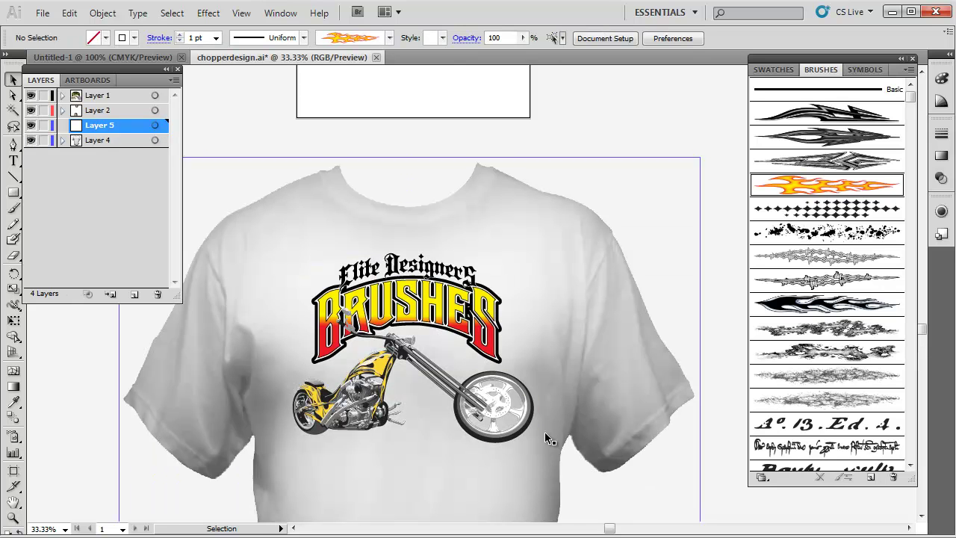
{"action": "left_click", "coordinate": [855, 189]}
{"action": "left_click", "coordinate": [10, 209]}
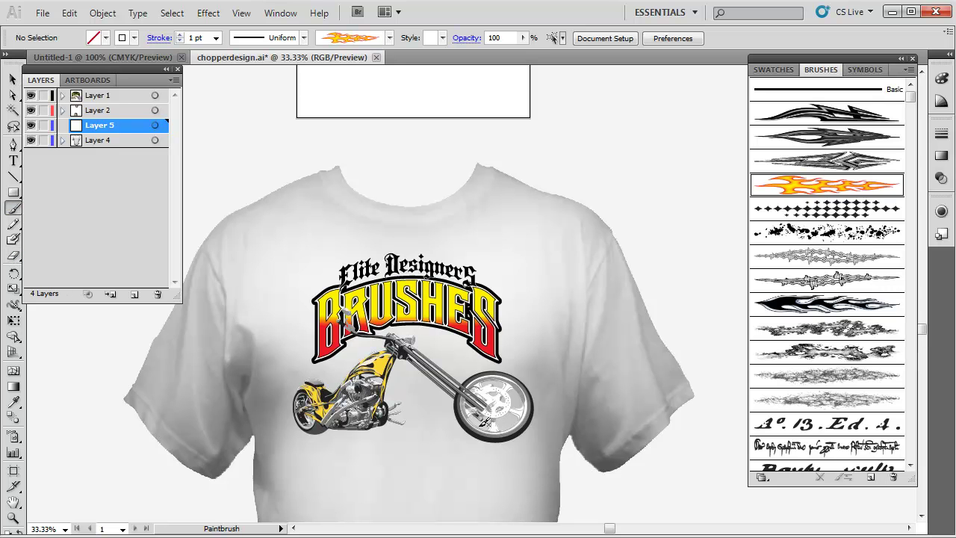
Paint an orange flame stroke from the front wheel up beside the final S of BRUSHES
{"action": "left_click_drag", "start_coordinate": [529, 380], "coordinate": [522, 331]}
{"action": "left_click_drag", "start_coordinate": [489, 260], "coordinate": [490, 261]}
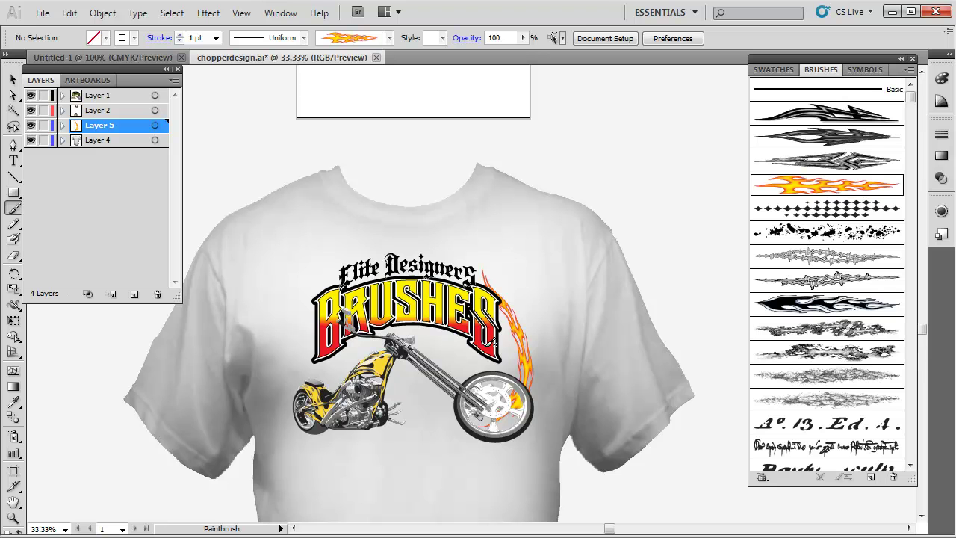
{"action": "scroll", "coordinate": [521, 323], "scroll_direction": "up", "scroll_amount": 3}
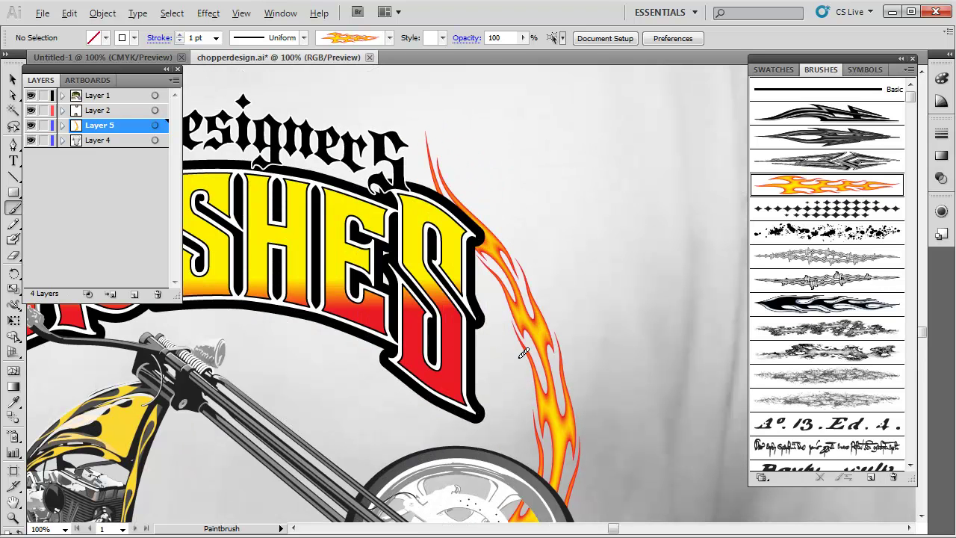
Select the flame stroke and set its stroke weight to 2 pt
{"action": "left_click", "coordinate": [216, 37]}
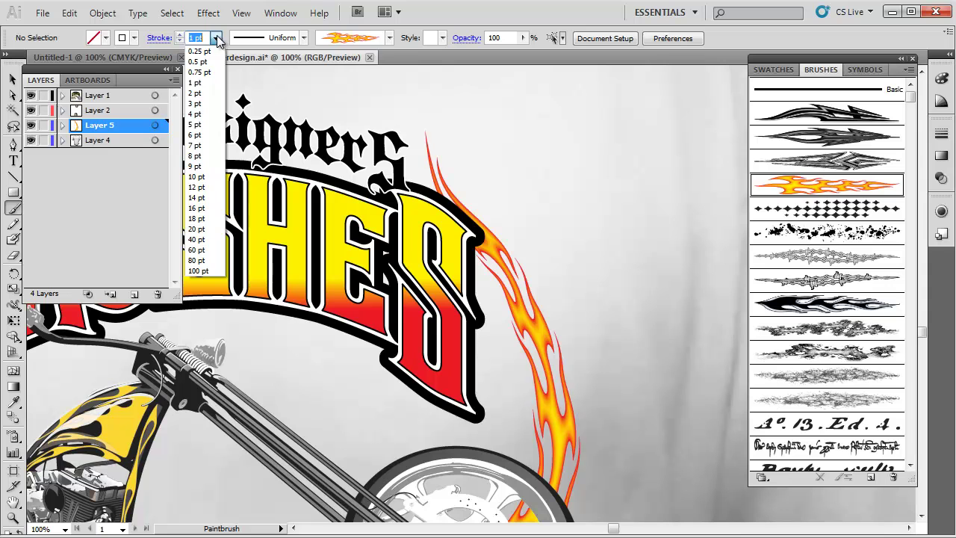
{"action": "left_click", "coordinate": [9, 80]}
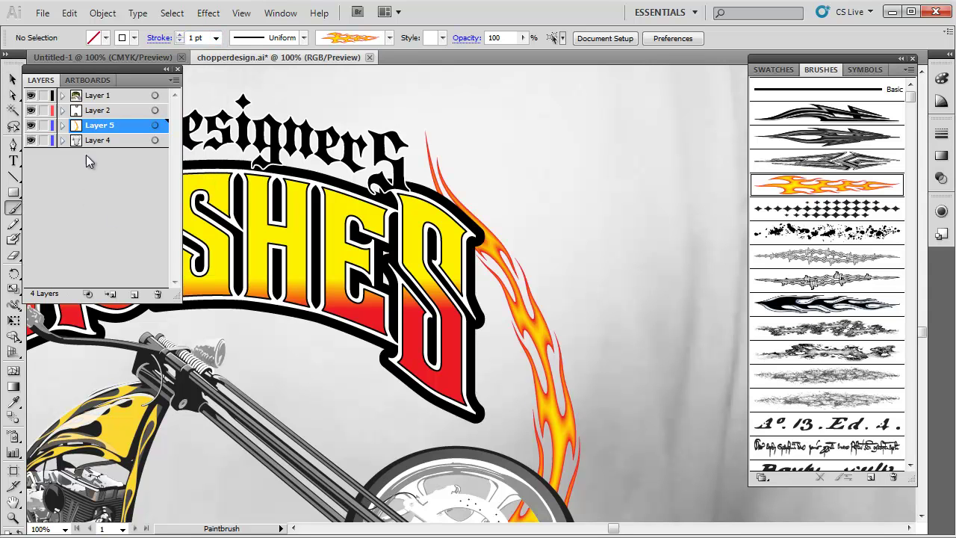
{"action": "left_click", "coordinate": [12, 79]}
{"action": "left_click", "coordinate": [543, 322]}
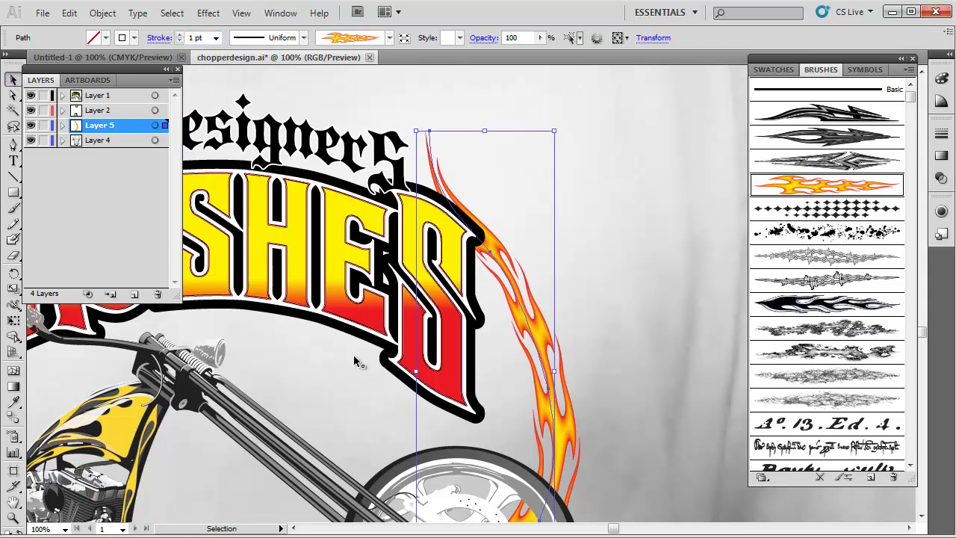
{"action": "left_click", "coordinate": [216, 38]}
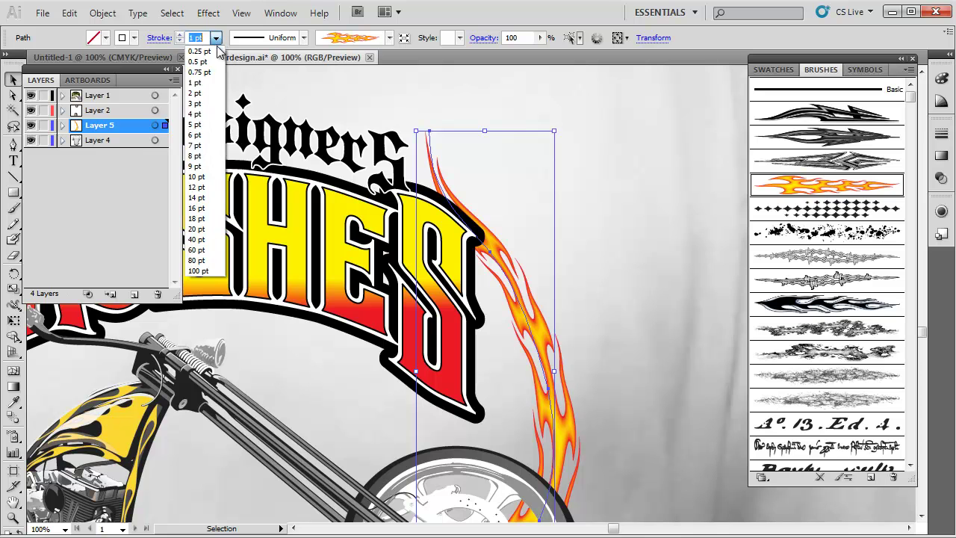
{"action": "left_click", "coordinate": [215, 93]}
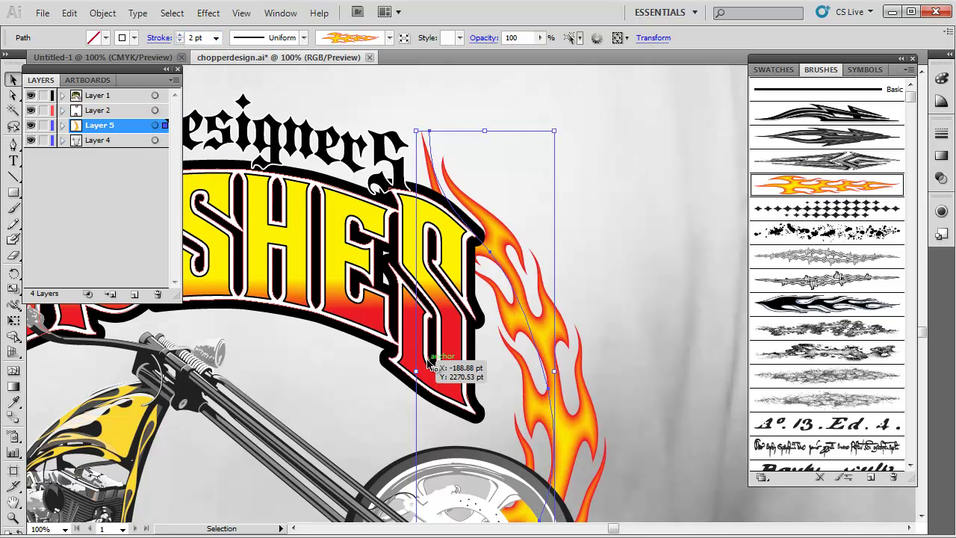
{"action": "scroll", "coordinate": [446, 374], "scroll_direction": "down", "scroll_amount": 1}
{"action": "scroll", "coordinate": [446, 373], "scroll_direction": "down", "scroll_amount": 3}
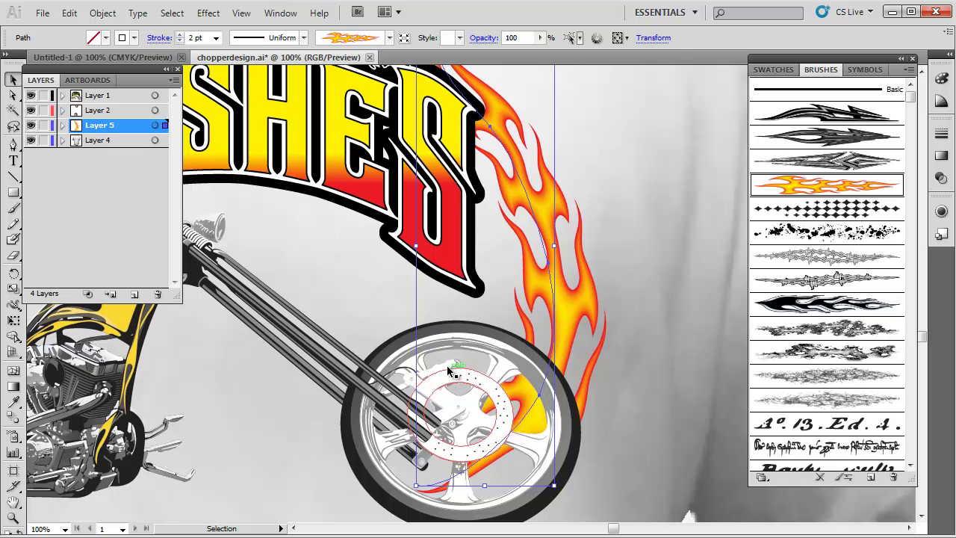
{"action": "scroll", "coordinate": [454, 371], "scroll_direction": "up", "scroll_amount": 2}
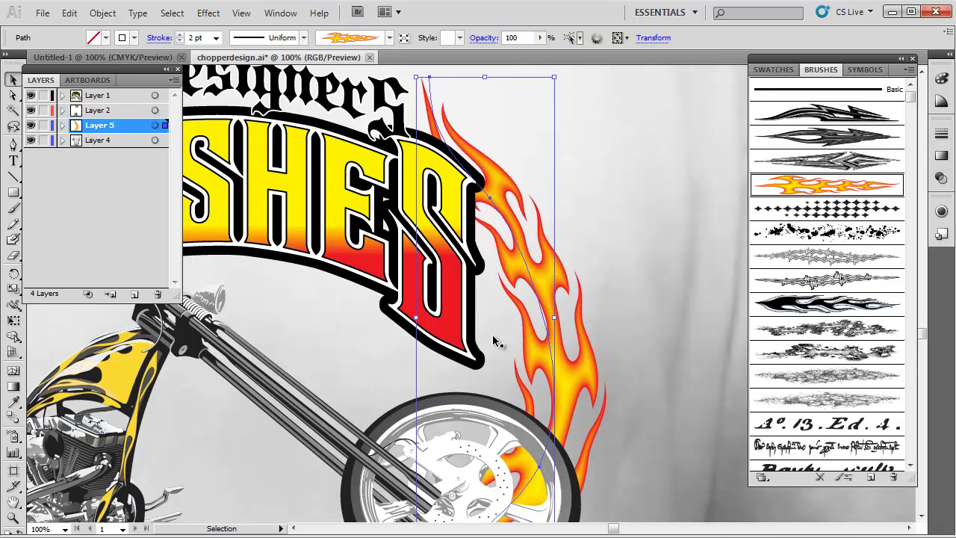
With the Width Tool, widen the flame stroke's middle and taper its top end to a point
{"action": "left_click", "coordinate": [15, 306]}
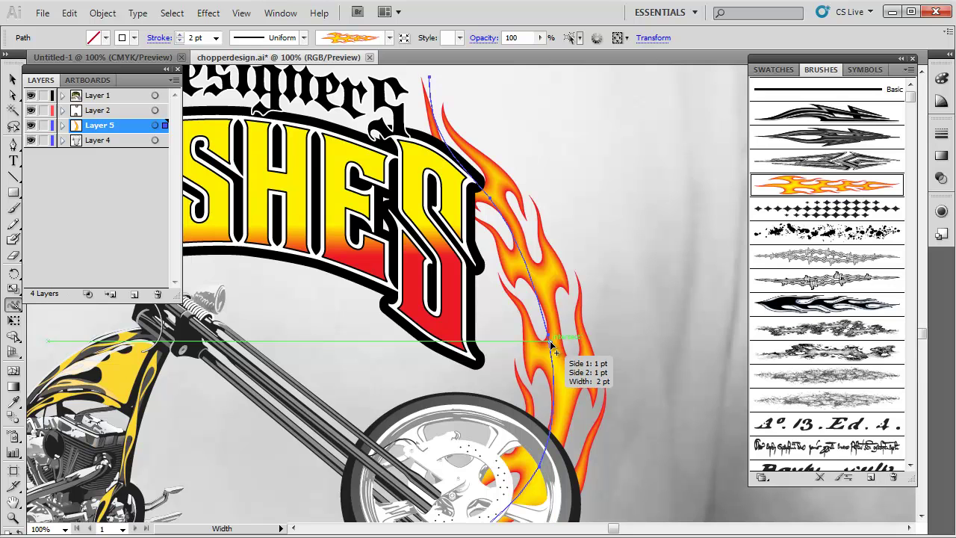
{"action": "left_click_drag", "start_coordinate": [558, 345], "coordinate": [620, 335]}
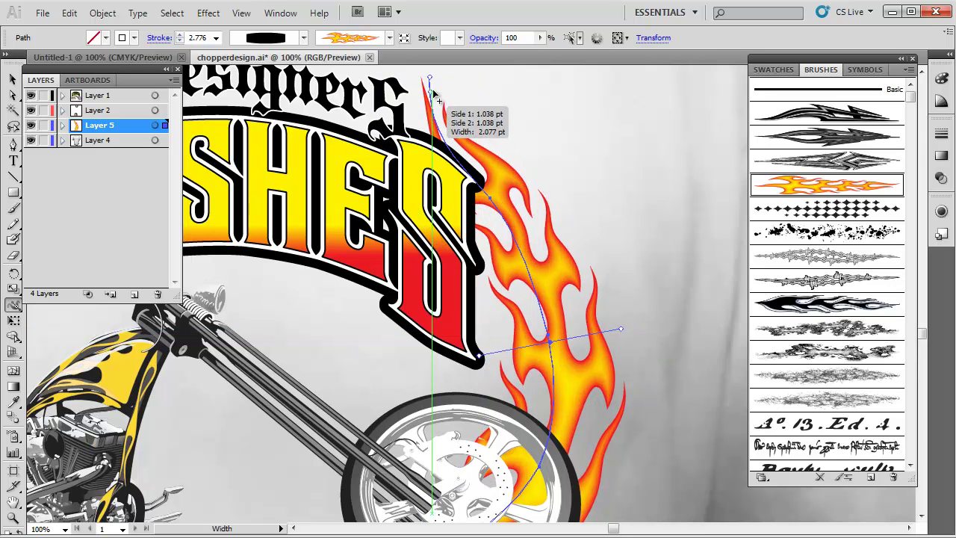
{"action": "left_click_drag", "start_coordinate": [431, 77], "coordinate": [452, 85]}
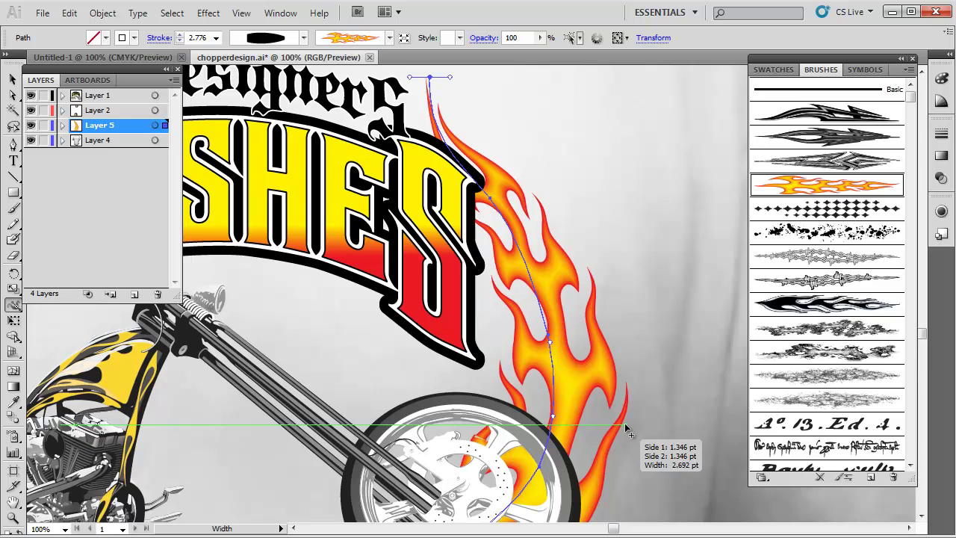
{"action": "scroll", "coordinate": [620, 418], "scroll_direction": "down", "scroll_amount": 1}
{"action": "scroll", "coordinate": [609, 404], "scroll_direction": "down", "scroll_amount": 4}
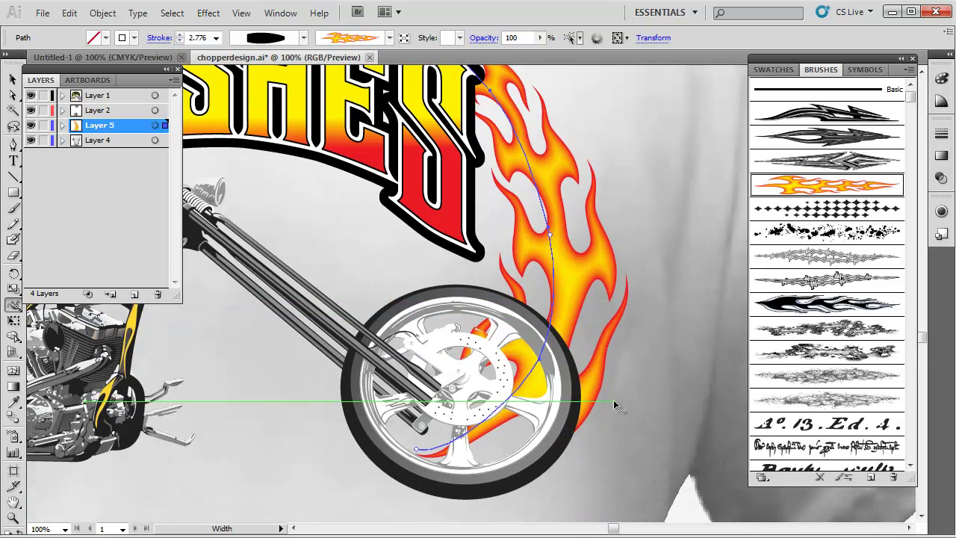
{"action": "scroll", "coordinate": [609, 434], "scroll_direction": "up", "scroll_amount": 6}
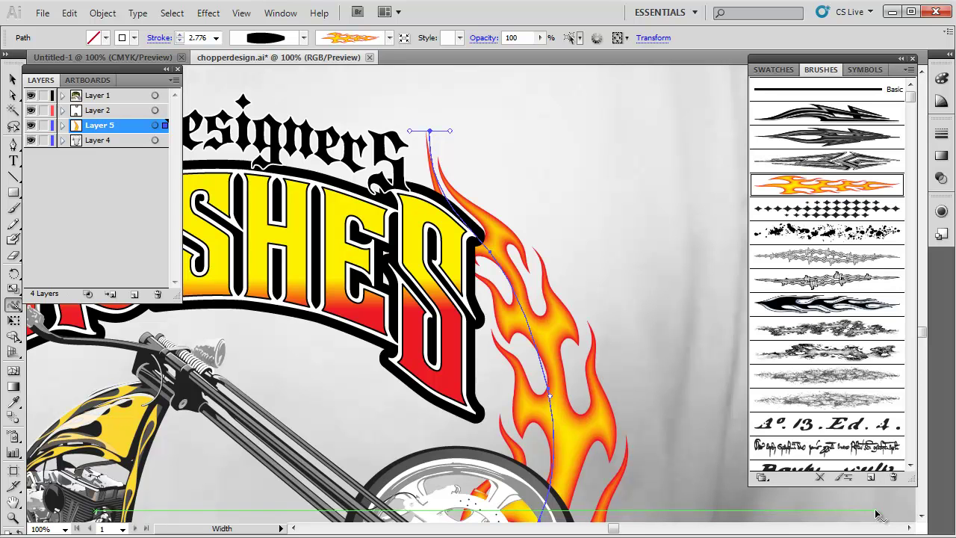
Switch the stroke to the black flame brush at 1 pt and widen it just above the wheel
{"action": "left_click", "coordinate": [853, 302]}
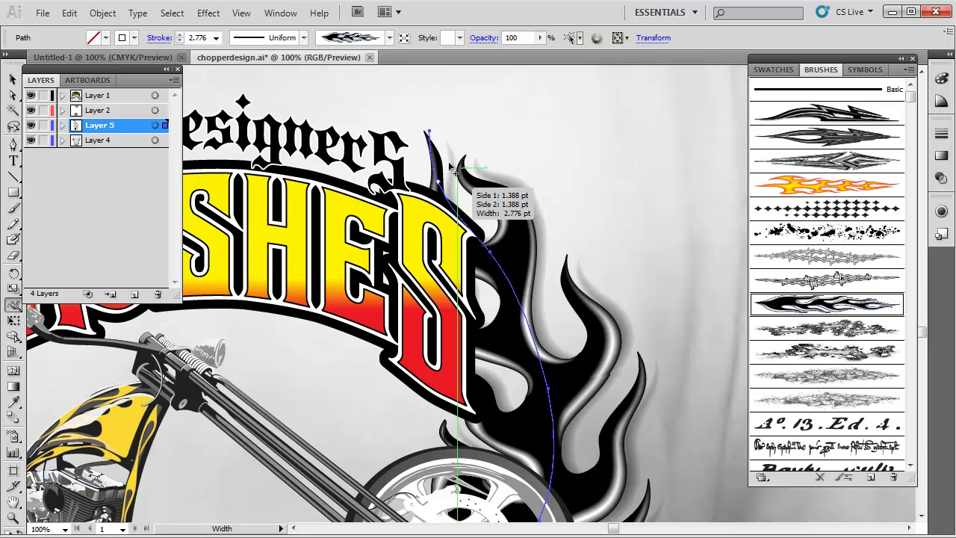
{"action": "left_click", "coordinate": [215, 38]}
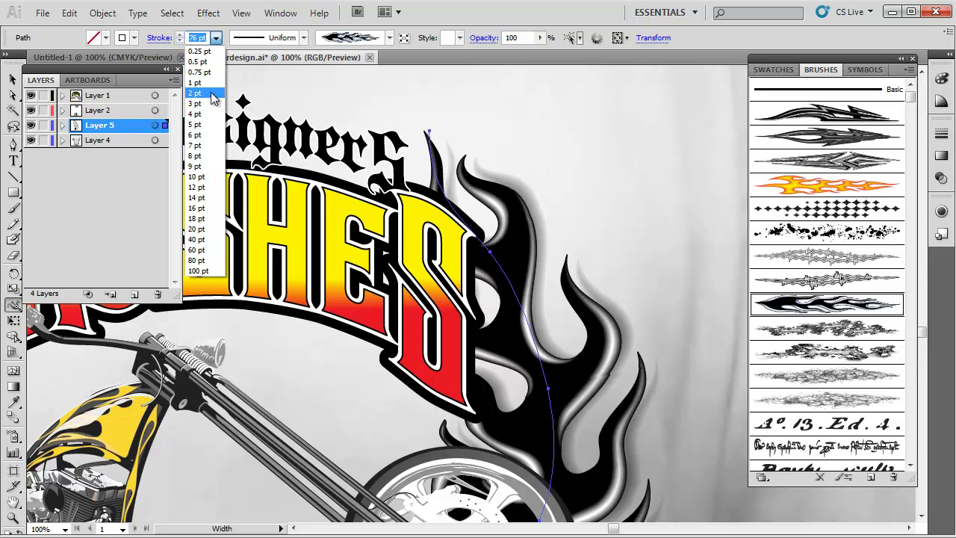
{"action": "left_click", "coordinate": [196, 93]}
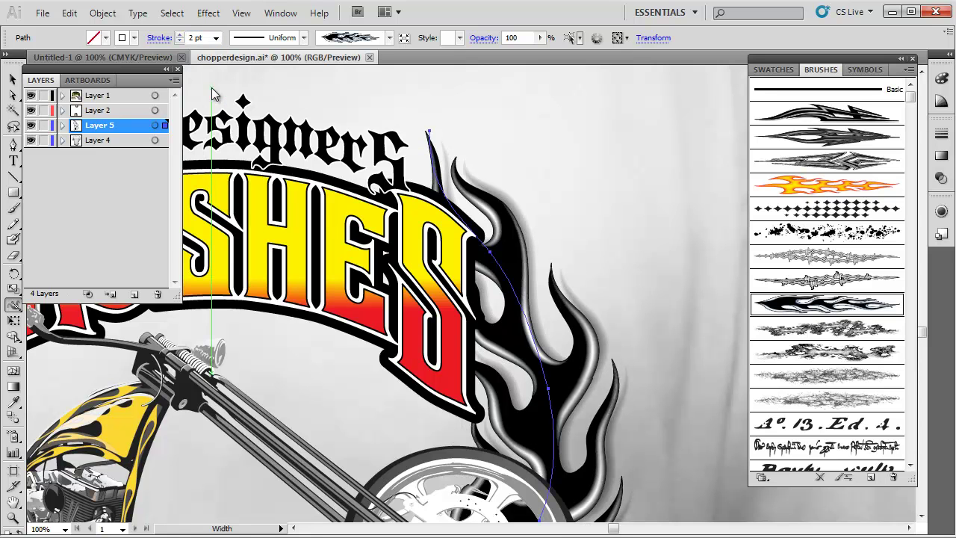
{"action": "scroll", "coordinate": [634, 320], "scroll_direction": "down", "scroll_amount": 5}
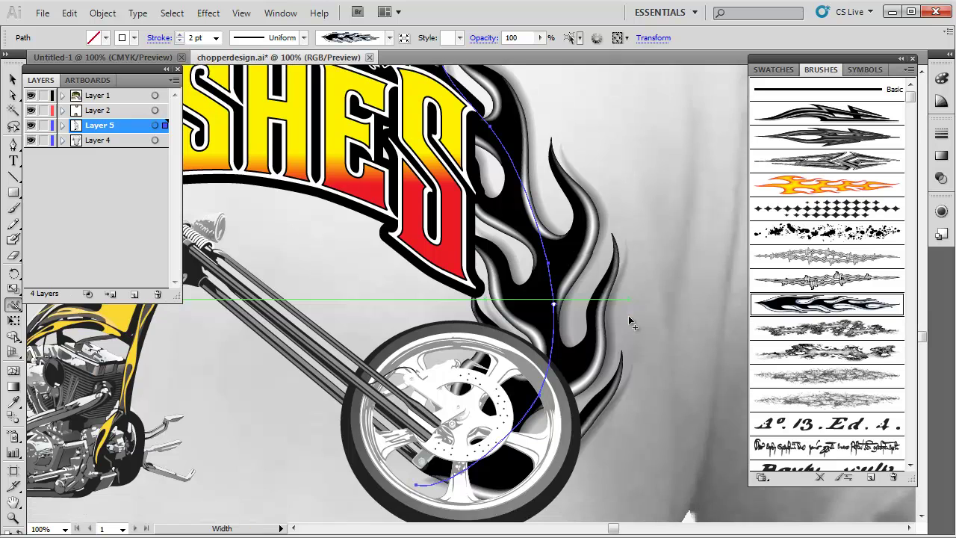
{"action": "scroll", "coordinate": [614, 312], "scroll_direction": "up", "scroll_amount": 2}
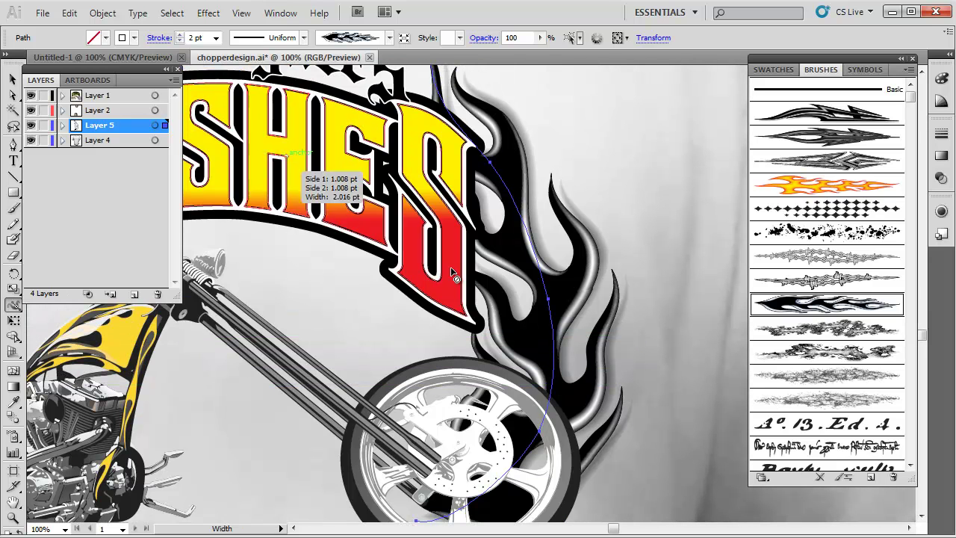
{"action": "left_click", "coordinate": [216, 38]}
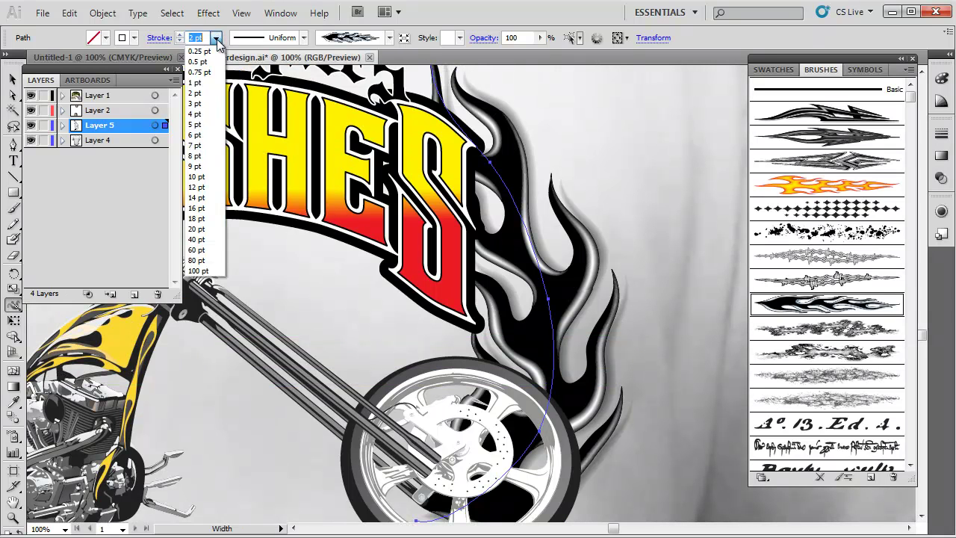
{"action": "left_click", "coordinate": [196, 77]}
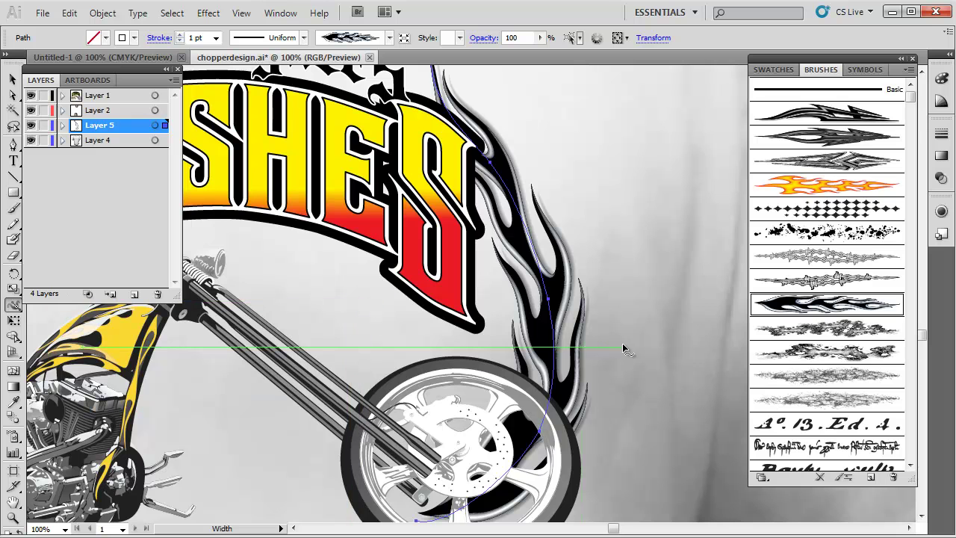
{"action": "mouse_move", "coordinate": [561, 358]}
{"action": "left_mouse_down"}
{"action": "mouse_move", "coordinate": [627, 359]}
{"action": "mouse_move", "coordinate": [612, 356]}
{"action": "left_mouse_up"}
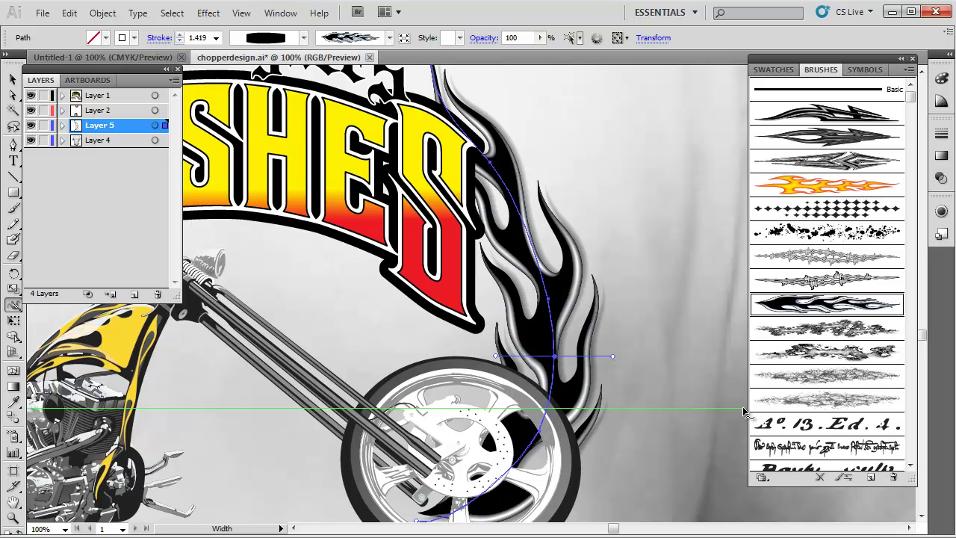
Zoom out to 50%, center the design, and expand the flame's appearance into artwork
{"action": "mouse_move", "coordinate": [613, 529]}
{"action": "left_mouse_down"}
{"action": "mouse_move", "coordinate": [658, 529]}
{"action": "mouse_move", "coordinate": [590, 529]}
{"action": "left_mouse_up"}
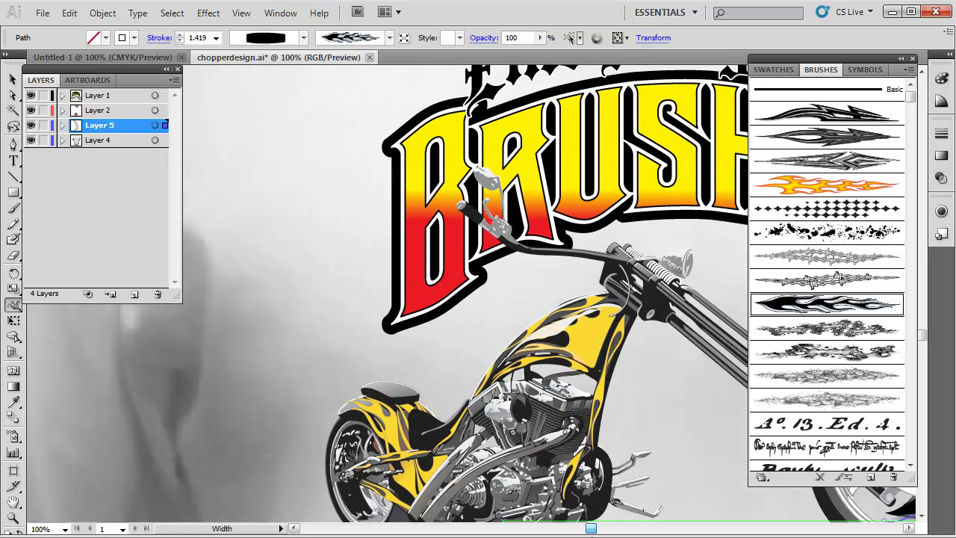
{"action": "key", "text": "ctrl+minus"}
{"action": "key", "text": "ctrl+minus"}
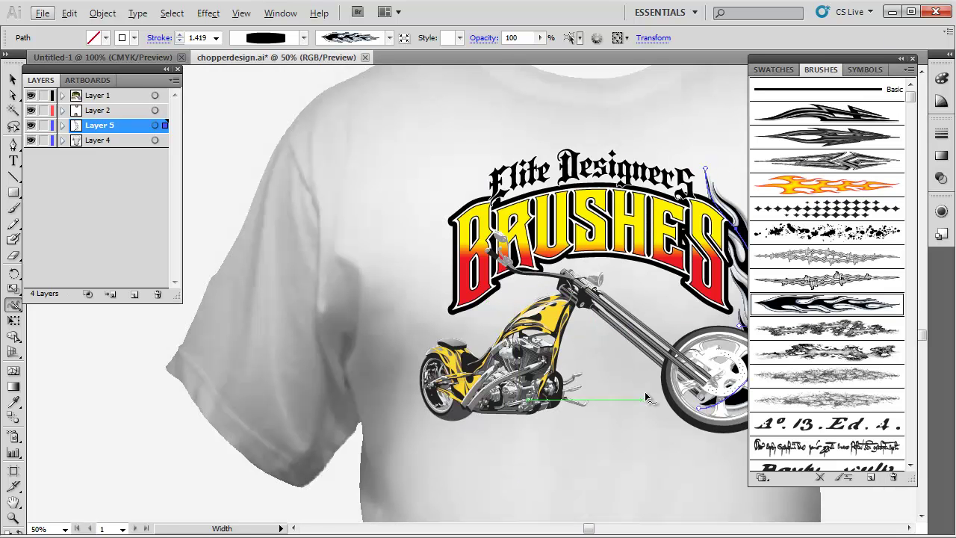
{"action": "left_click", "coordinate": [14, 502]}
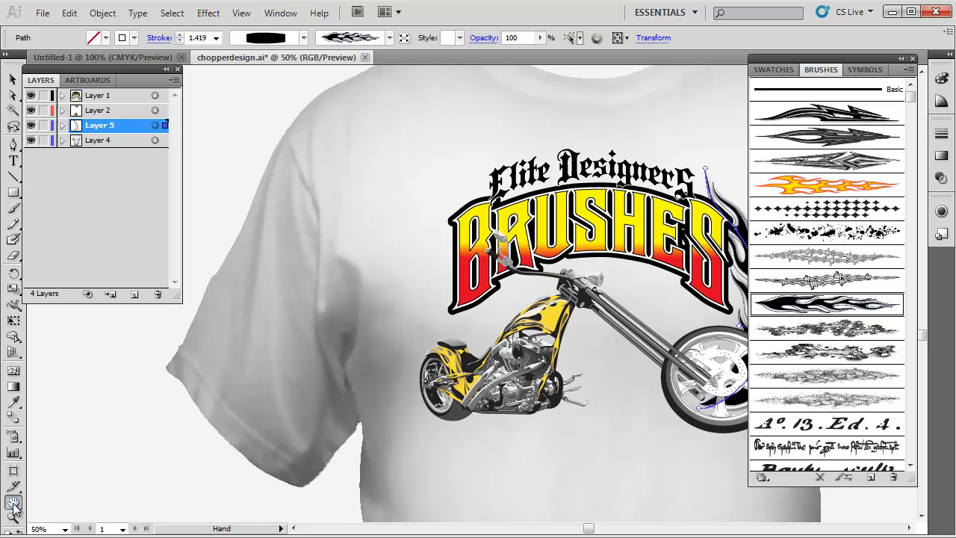
{"action": "left_click_drag", "start_coordinate": [643, 292], "coordinate": [493, 294]}
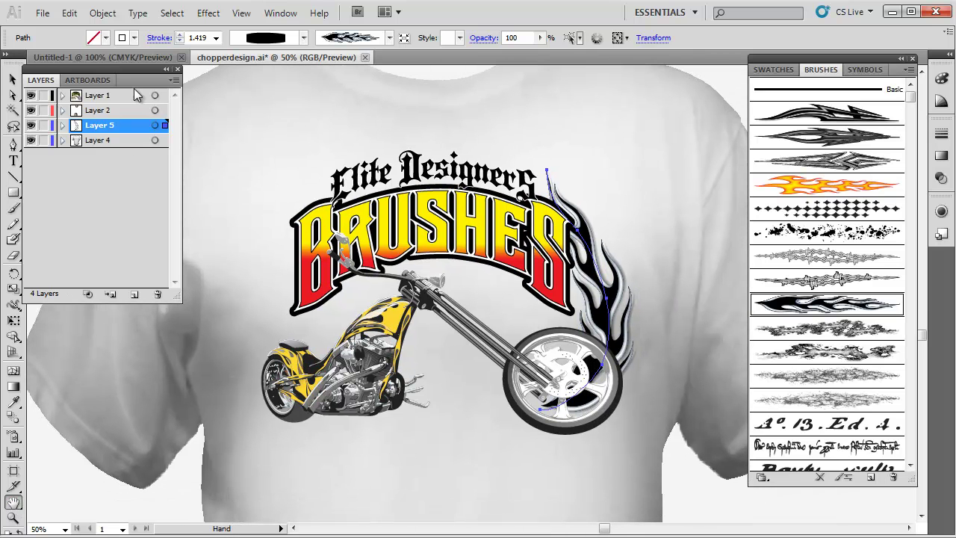
{"action": "left_click", "coordinate": [12, 79]}
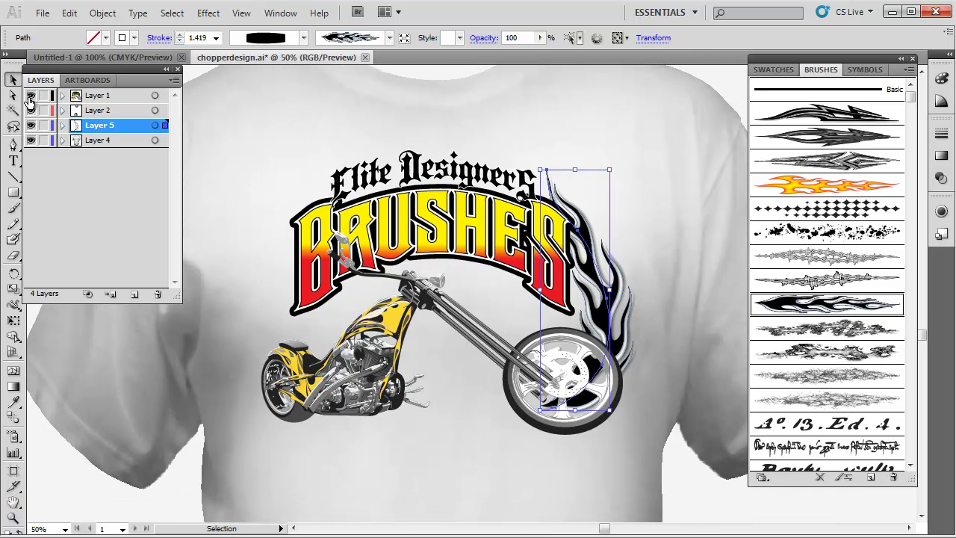
{"action": "left_click", "coordinate": [102, 12]}
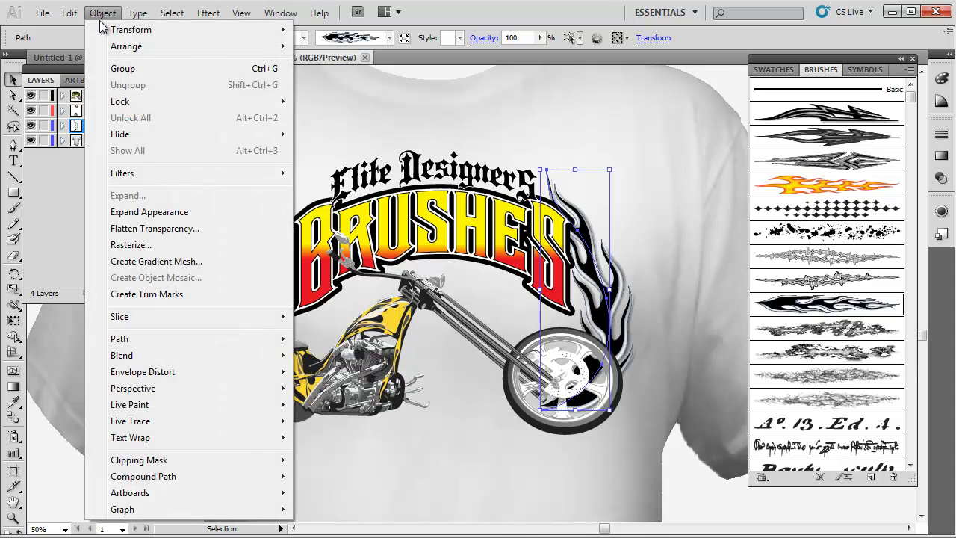
{"action": "left_click", "coordinate": [164, 212]}
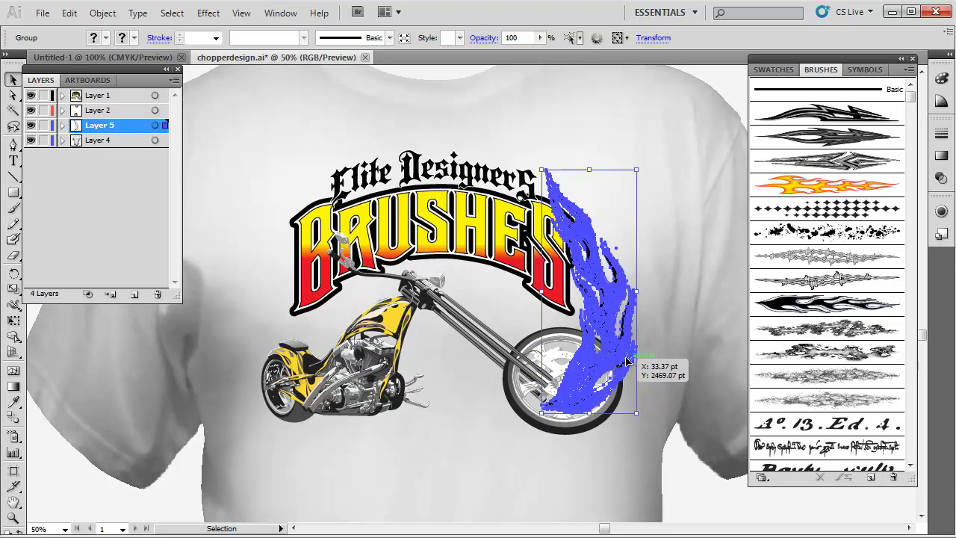
Alt-drag a copy of the expanded flame left over the motorcycle's rear
{"action": "left_click_drag", "start_coordinate": [620, 361], "coordinate": [355, 357]}
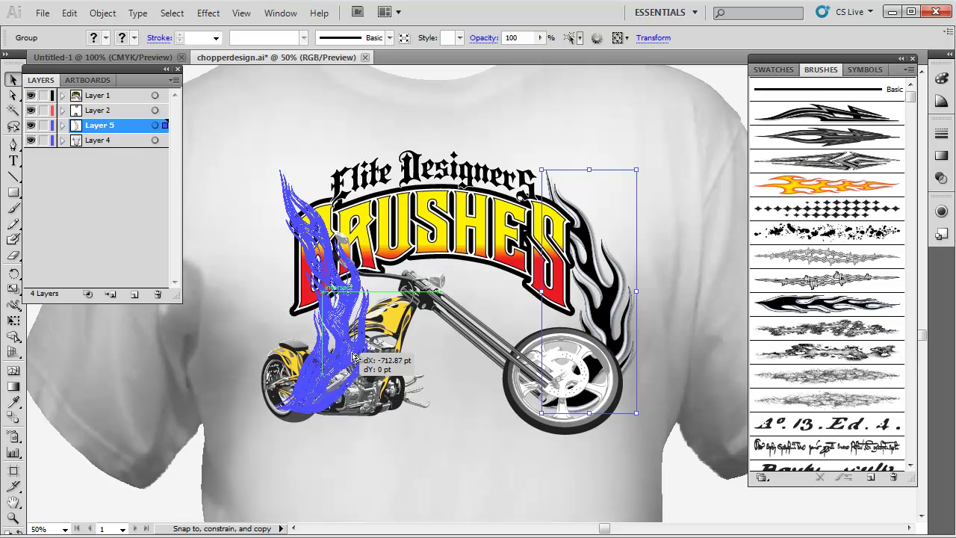
{"action": "left_click_drag", "start_coordinate": [354, 357], "coordinate": [355, 357]}
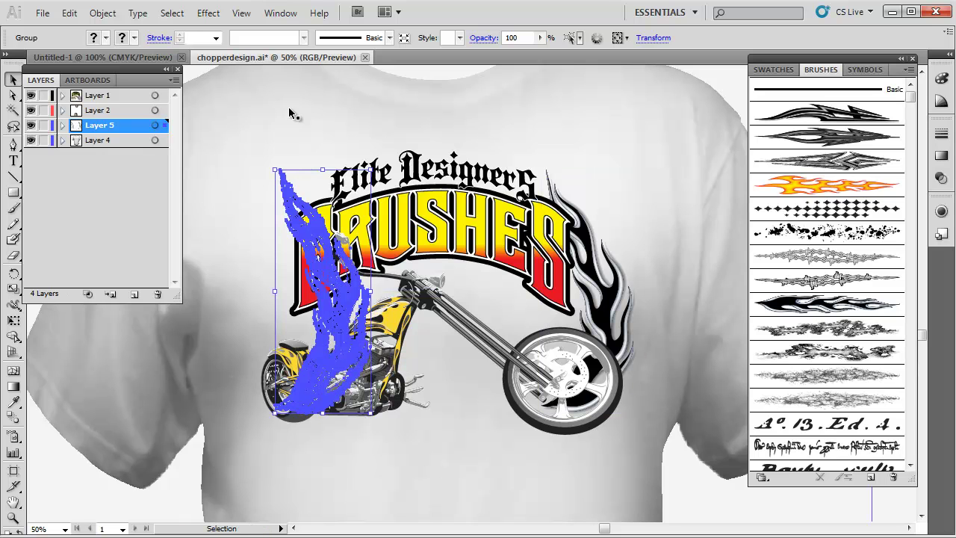
{"action": "left_click", "coordinate": [102, 13]}
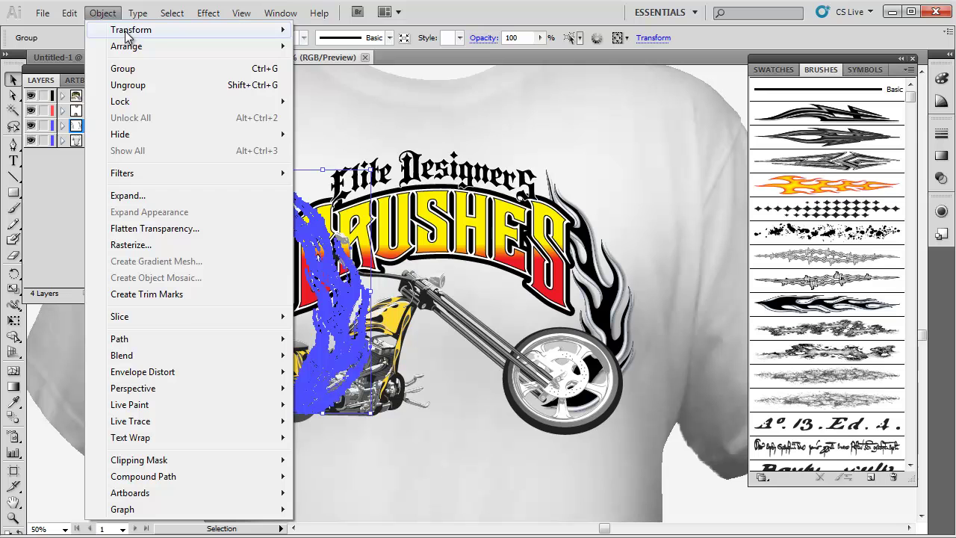
Reflect the flame copy across the vertical axis
{"action": "mouse_move", "coordinate": [154, 31]}
{"action": "left_click", "coordinate": [347, 84]}
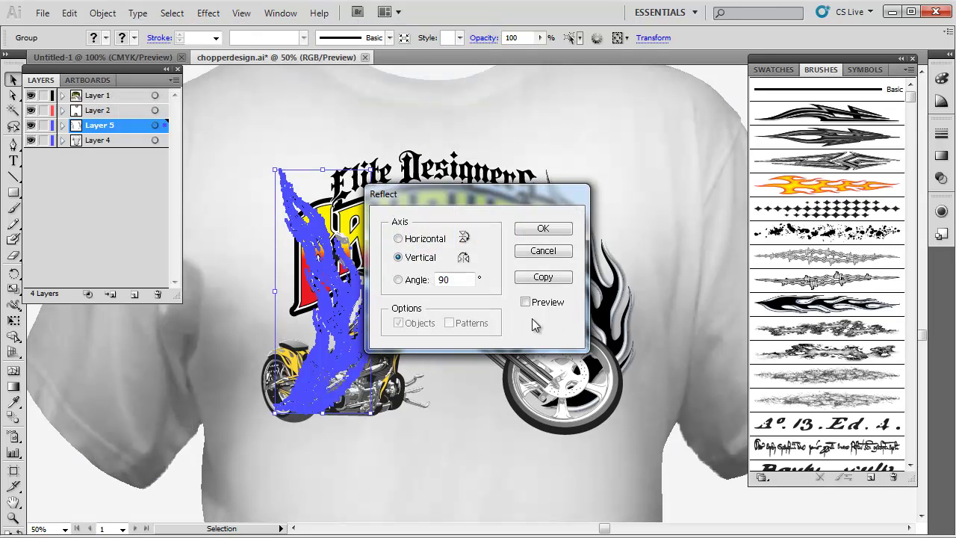
{"action": "left_click", "coordinate": [543, 227]}
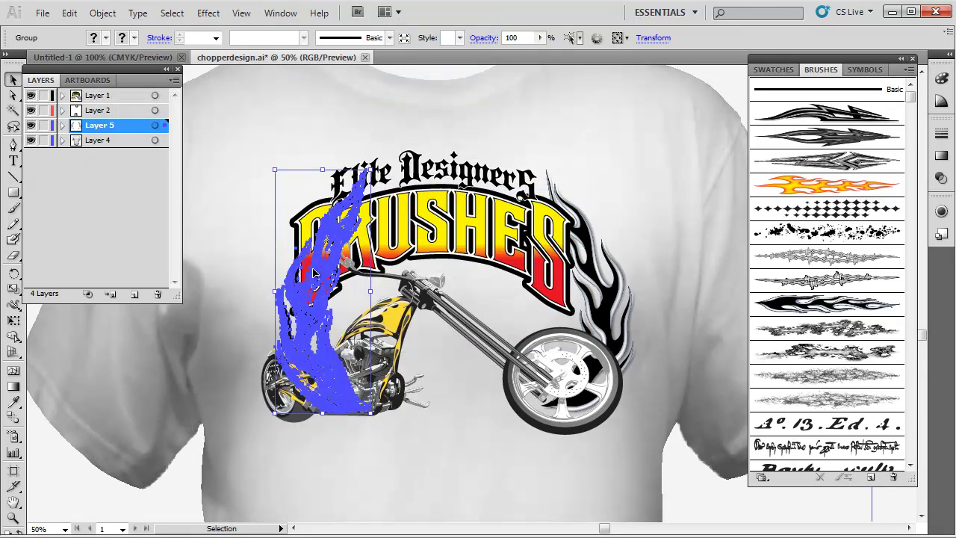
Position the mirrored flame left of the BRUSHES lettering so both flames frame it symmetrically
{"action": "left_click_drag", "start_coordinate": [313, 330], "coordinate": [291, 325]}
{"action": "left_click", "coordinate": [448, 462]}
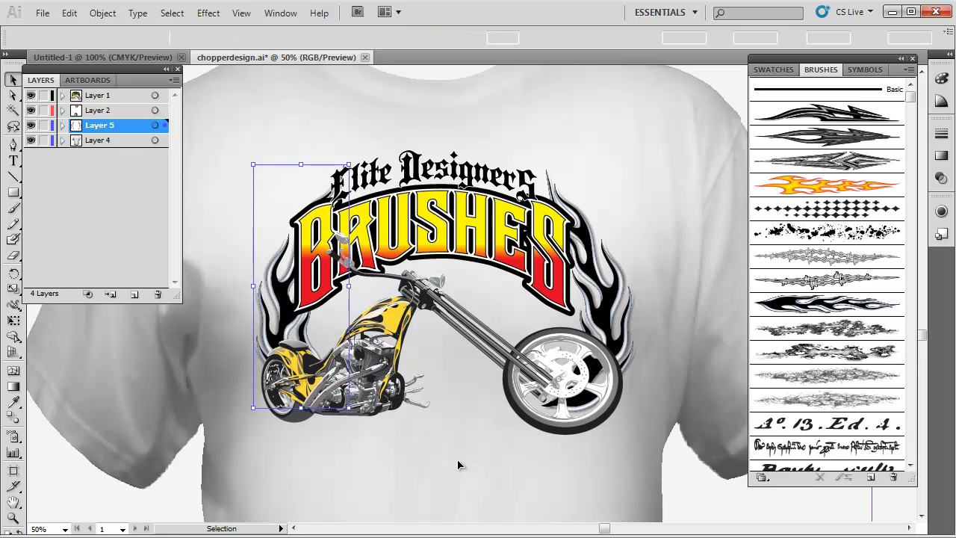
{"action": "left_click", "coordinate": [282, 321]}
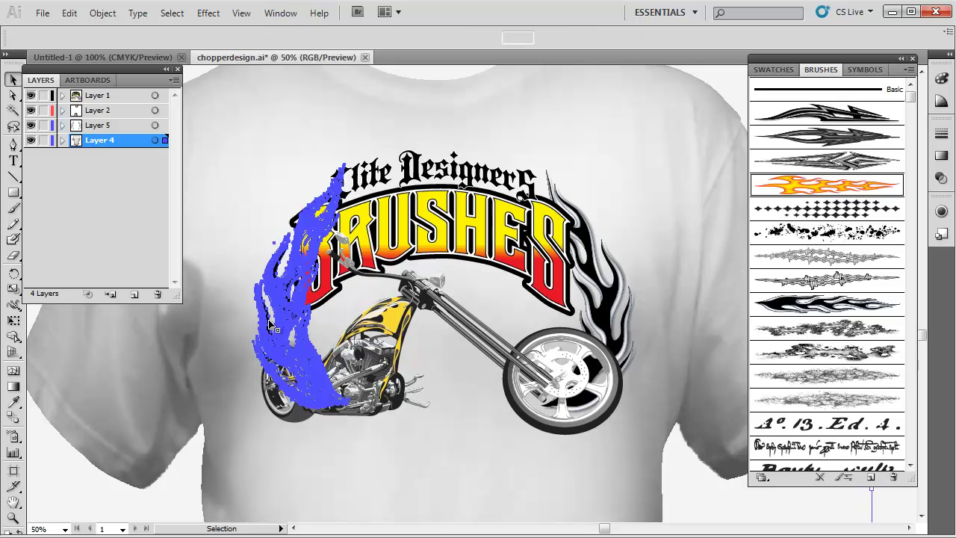
{"action": "left_click_drag", "start_coordinate": [283, 321], "coordinate": [284, 323]}
{"action": "left_click_drag", "start_coordinate": [437, 471], "coordinate": [439, 471]}
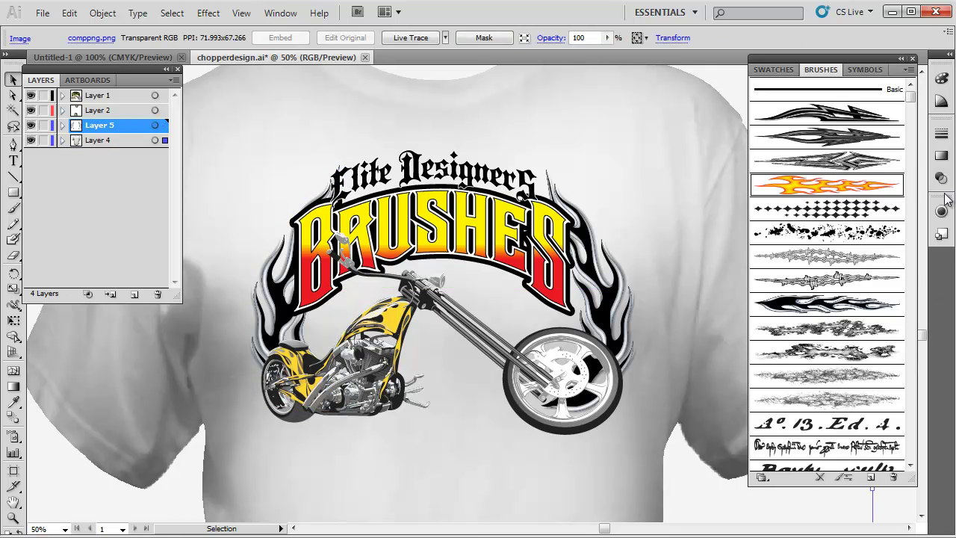
{"action": "left_click_drag", "start_coordinate": [912, 98], "coordinate": [911, 231]}
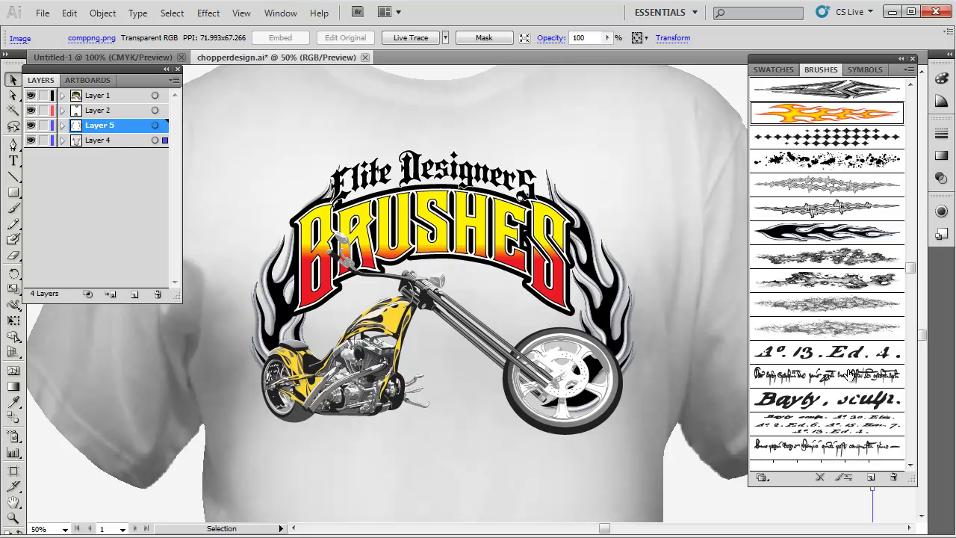
Paint Tribal BW Brush 13 barbed-wire strokes hanging beneath the motorcycle and front wheel
{"action": "left_click", "coordinate": [841, 211]}
{"action": "left_click", "coordinate": [14, 208]}
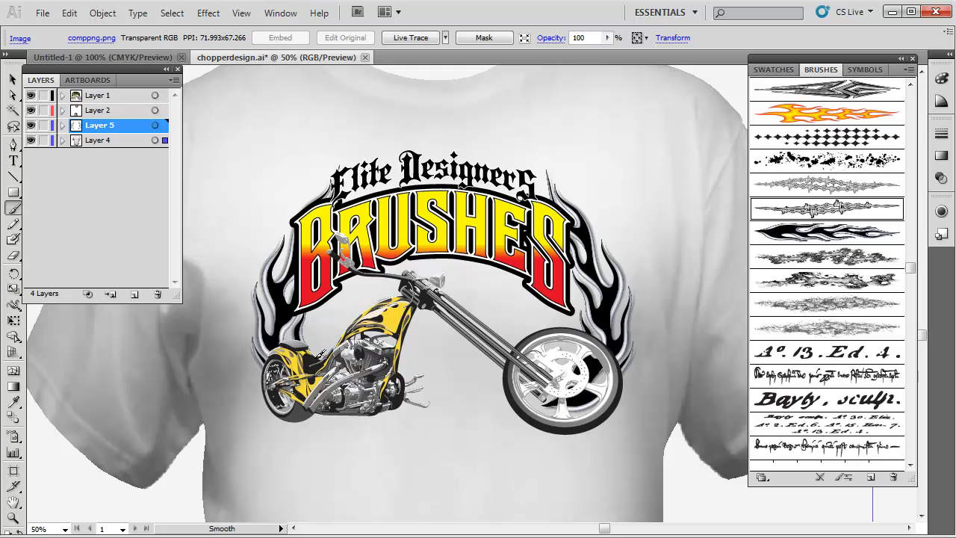
{"action": "mouse_move", "coordinate": [345, 379]}
{"action": "left_mouse_down"}
{"action": "mouse_move", "coordinate": [392, 437]}
{"action": "mouse_move", "coordinate": [394, 478]}
{"action": "left_mouse_up"}
{"action": "mouse_move", "coordinate": [574, 338]}
{"action": "left_mouse_down"}
{"action": "mouse_move", "coordinate": [464, 444]}
{"action": "mouse_move", "coordinate": [459, 496]}
{"action": "left_mouse_up"}
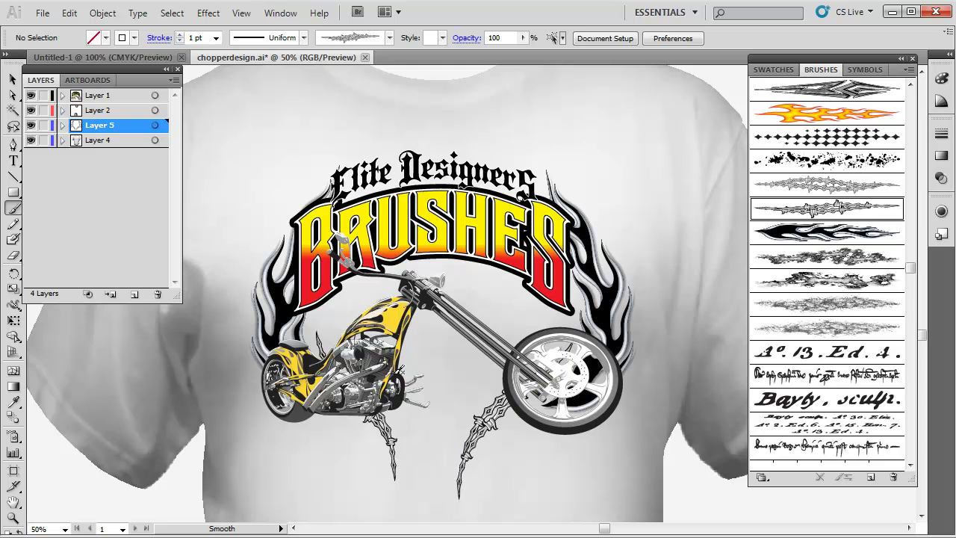
{"action": "left_click_drag", "start_coordinate": [406, 402], "coordinate": [414, 519]}
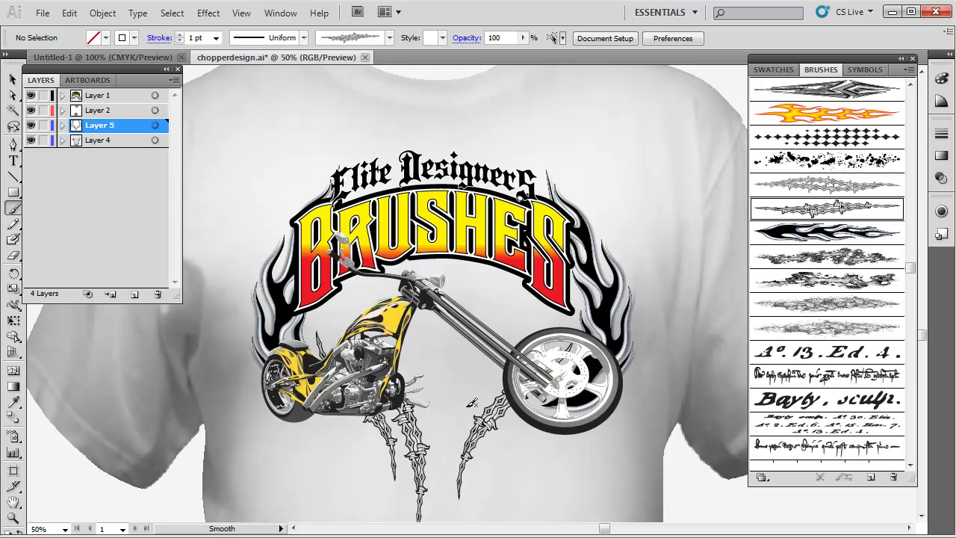
{"action": "mouse_move", "coordinate": [472, 387]}
{"action": "left_mouse_down"}
{"action": "mouse_move", "coordinate": [440, 448]}
{"action": "mouse_move", "coordinate": [441, 520]}
{"action": "left_mouse_up"}
Add barbed-wire strokes along the right and left flames and more beneath the bike
{"action": "mouse_move", "coordinate": [463, 431]}
{"action": "left_mouse_down"}
{"action": "mouse_move", "coordinate": [503, 372]}
{"action": "mouse_move", "coordinate": [564, 343]}
{"action": "left_mouse_up"}
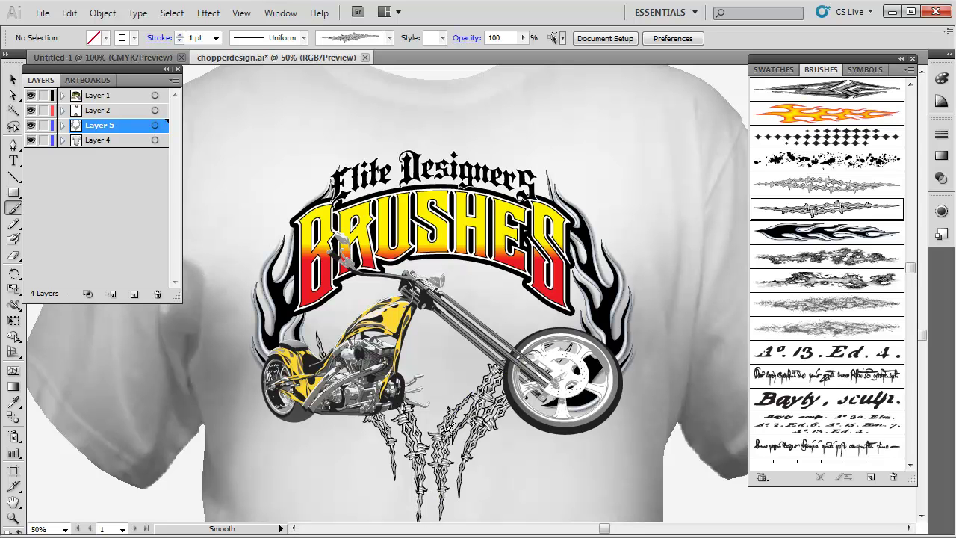
{"action": "left_click_drag", "start_coordinate": [570, 307], "coordinate": [585, 228]}
{"action": "left_click_drag", "start_coordinate": [557, 363], "coordinate": [587, 282]}
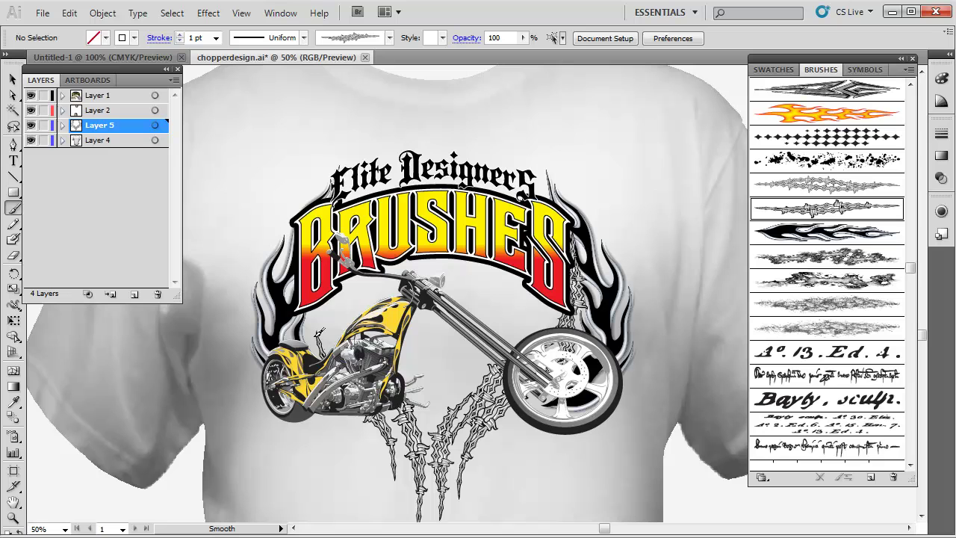
{"action": "left_click_drag", "start_coordinate": [312, 285], "coordinate": [308, 283]}
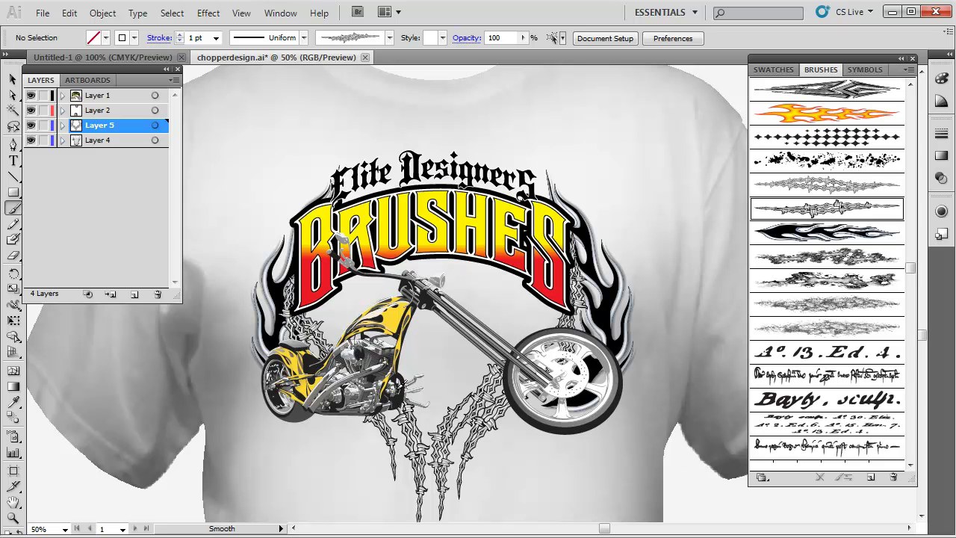
{"action": "left_click_drag", "start_coordinate": [387, 403], "coordinate": [413, 489]}
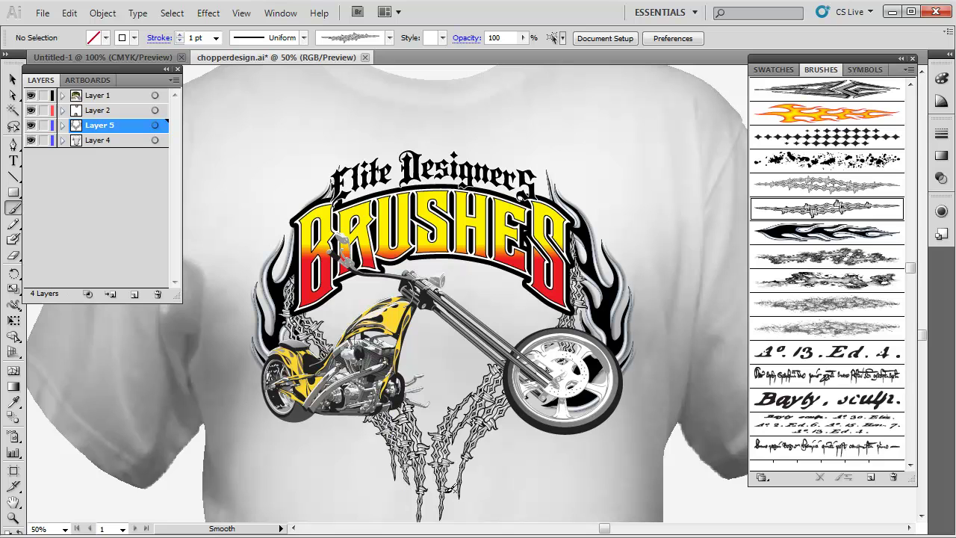
{"action": "mouse_move", "coordinate": [496, 410]}
{"action": "left_mouse_down"}
{"action": "mouse_move", "coordinate": [472, 434]}
{"action": "mouse_move", "coordinate": [468, 469]}
{"action": "left_mouse_up"}
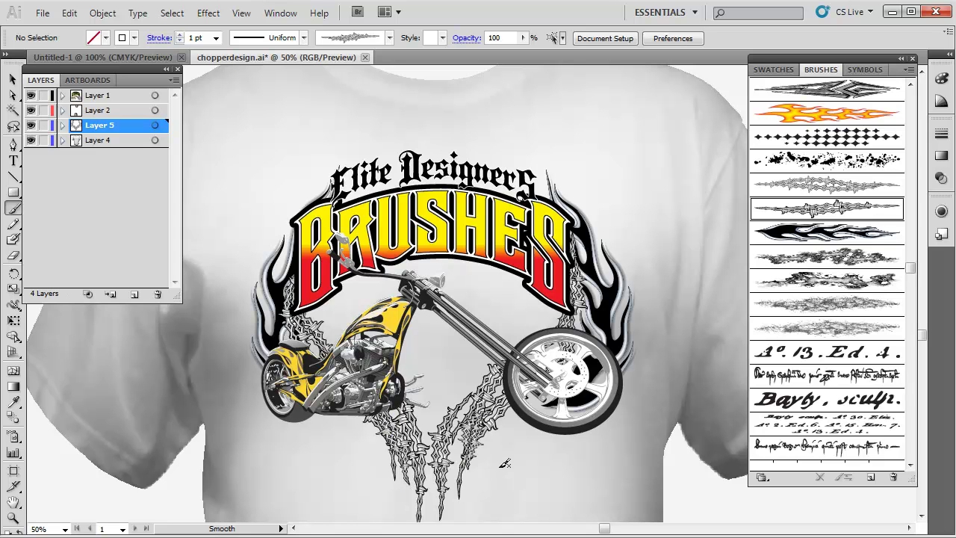
Create Layer 6 below Layer 5 and paint 2 pt grunge splatter strokes behind the motorcycle
{"action": "left_click", "coordinate": [135, 293]}
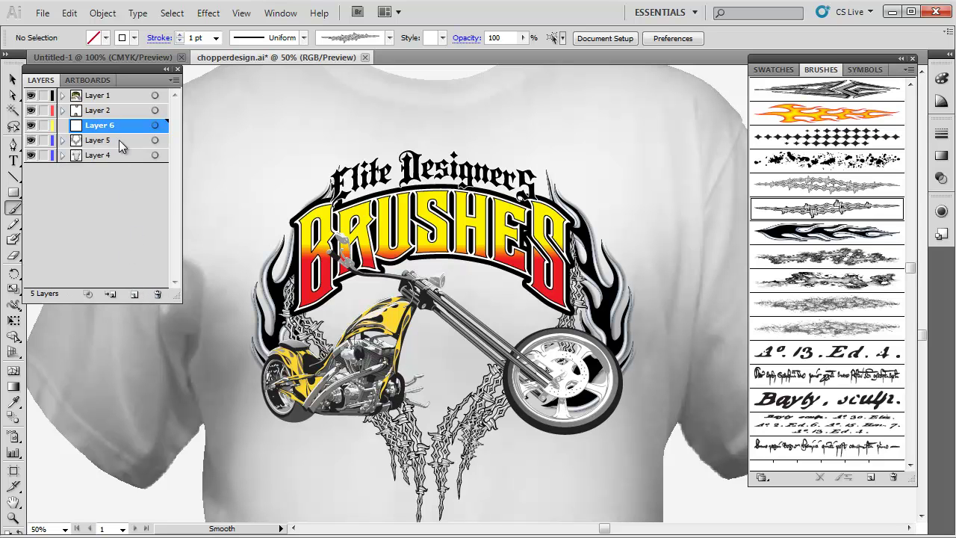
{"action": "left_click_drag", "start_coordinate": [116, 127], "coordinate": [119, 155]}
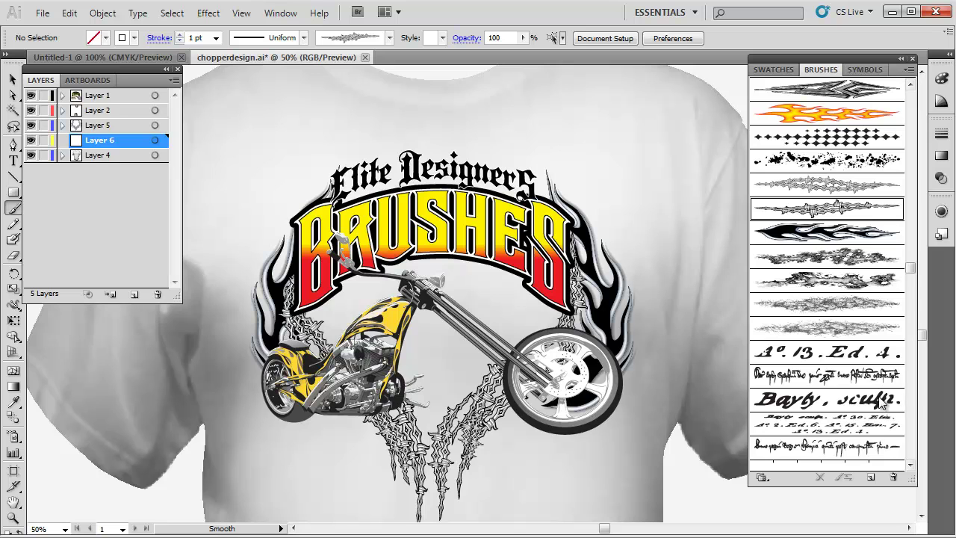
{"action": "left_click", "coordinate": [849, 281]}
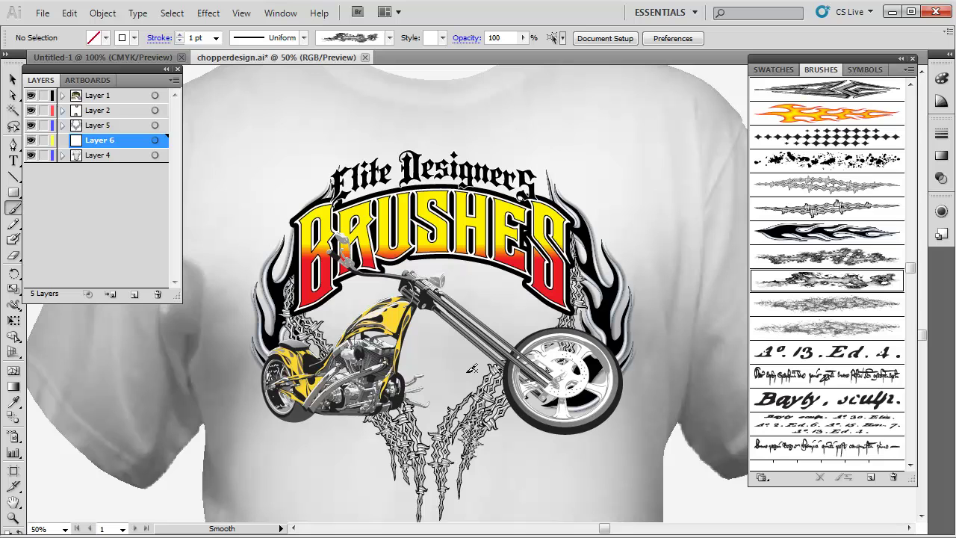
{"action": "left_click", "coordinate": [216, 38]}
{"action": "left_click", "coordinate": [206, 94]}
{"action": "mouse_move", "coordinate": [359, 236]}
{"action": "left_mouse_down"}
{"action": "mouse_move", "coordinate": [344, 300]}
{"action": "mouse_move", "coordinate": [421, 437]}
{"action": "left_mouse_up"}
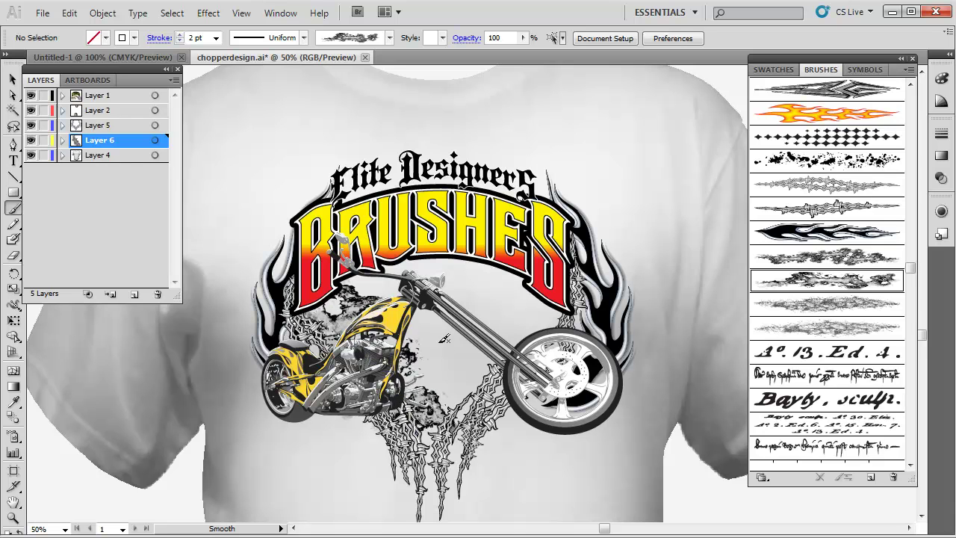
{"action": "mouse_move", "coordinate": [442, 429]}
{"action": "left_mouse_down"}
{"action": "mouse_move", "coordinate": [435, 466]}
{"action": "mouse_move", "coordinate": [483, 368]}
{"action": "left_mouse_up"}
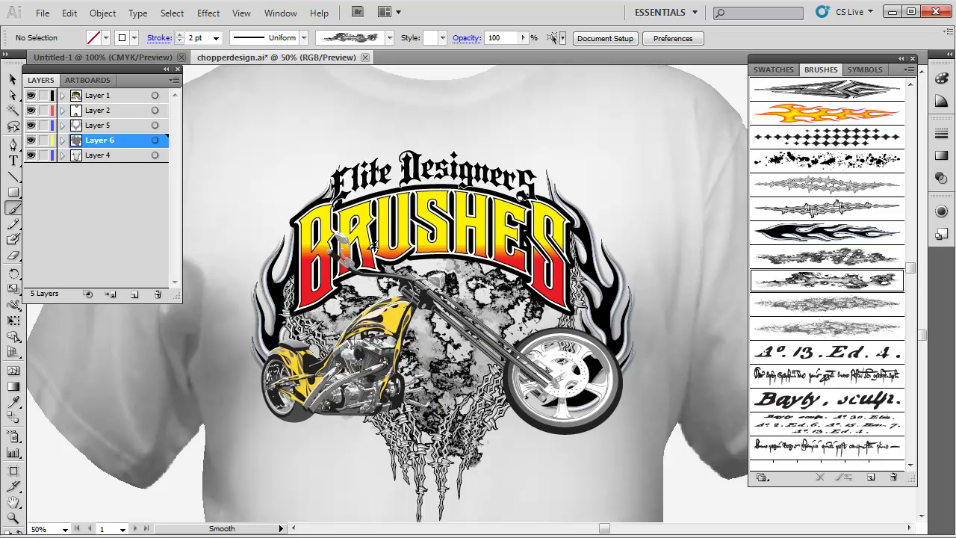